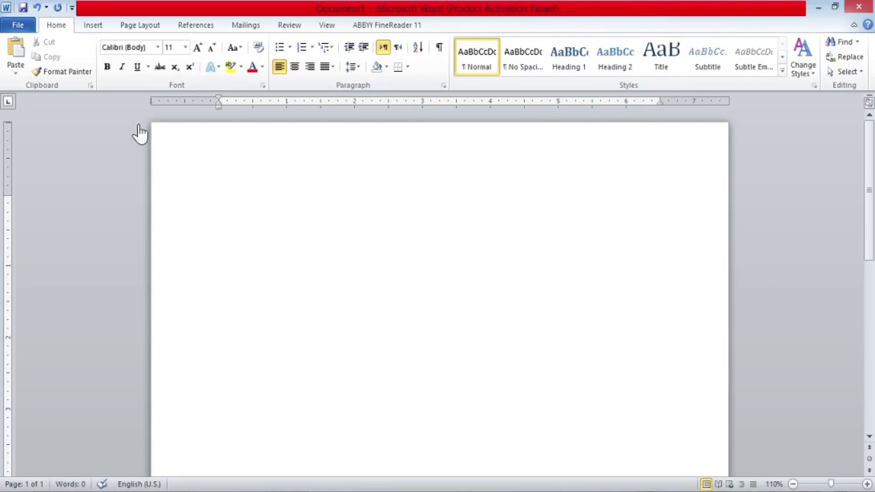
click(89, 28)
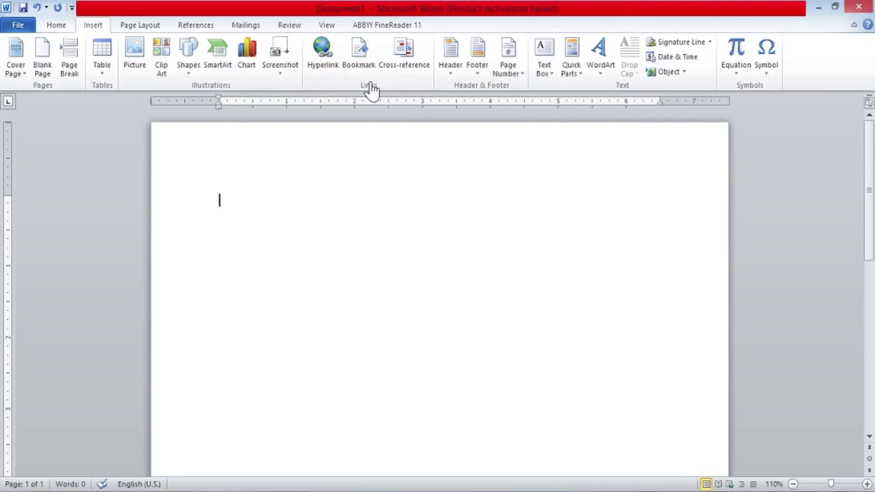
click(338, 63)
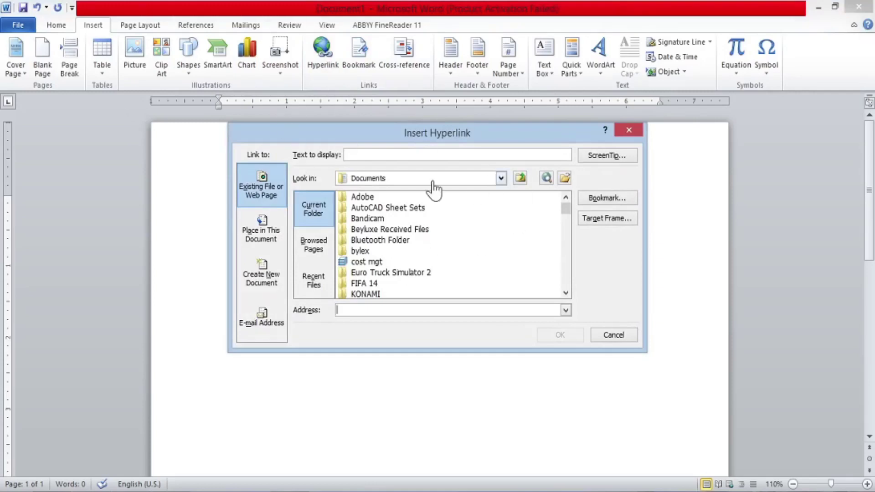
click(356, 155)
text(W)
text(isit our Website)
click(364, 312)
text(https://www.keralatourism.org/)
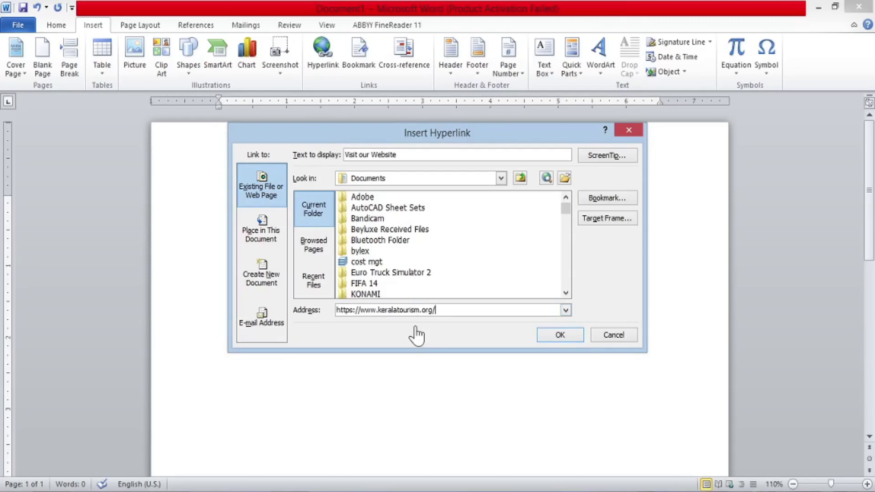
click(560, 335)
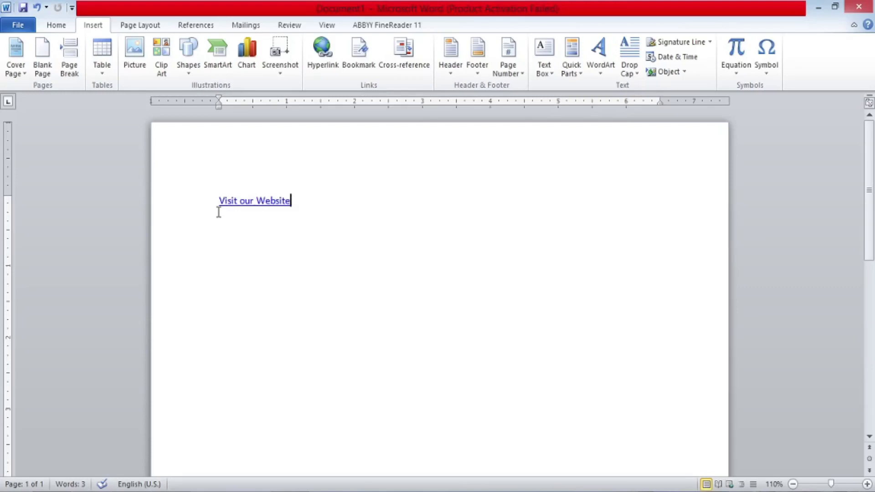
mouse_move(236, 200)
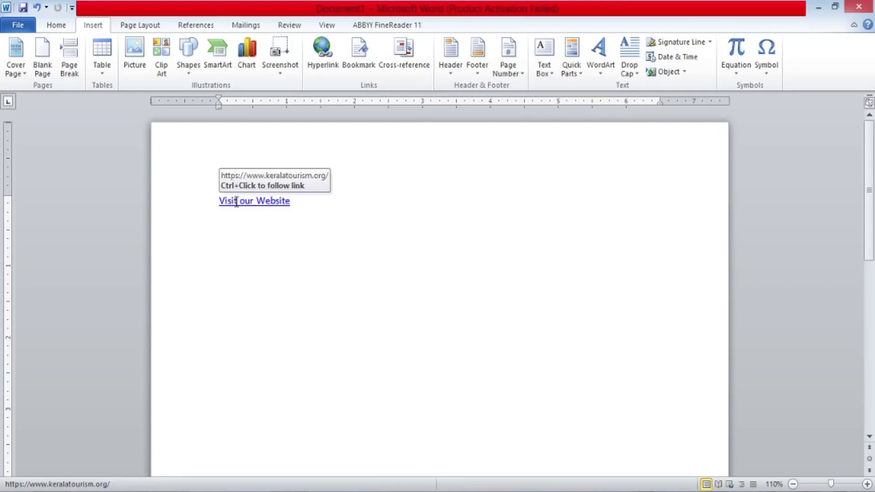
Follow the 'Visit our Website' hyperlink to open the Kerala Tourism site in the browser.
ctrl+click(236, 202)
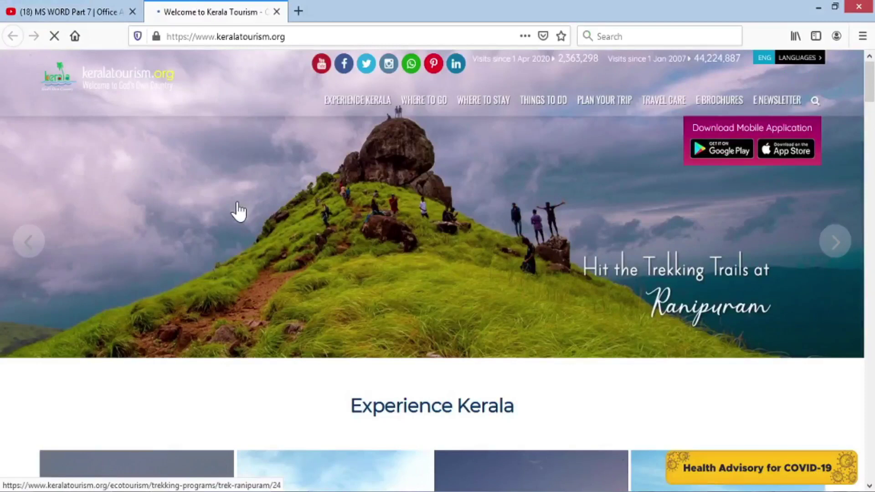
Leave the Kerala Tourism page in Firefox and return to the Word document.
click(59, 480)
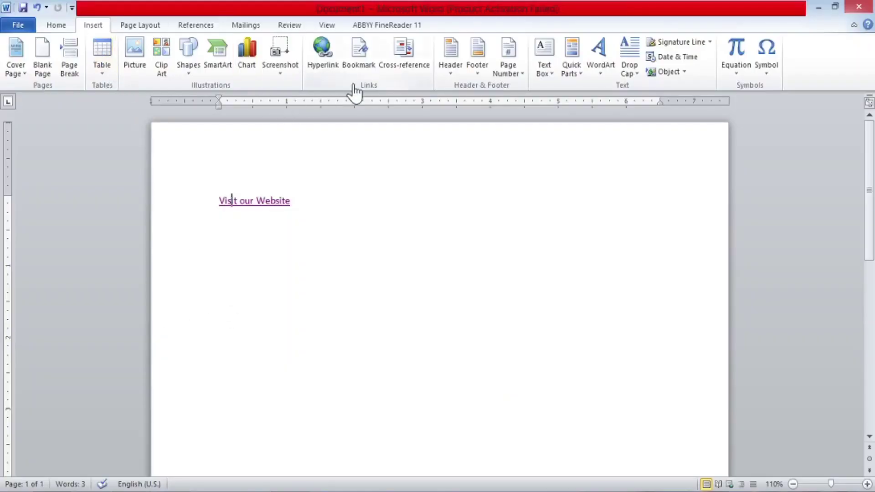
click(321, 67)
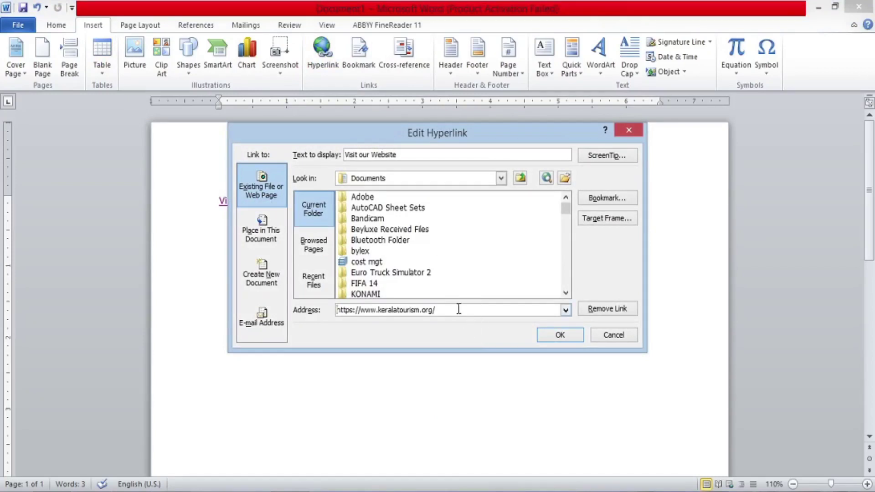
click(404, 155)
click(628, 130)
click(219, 276)
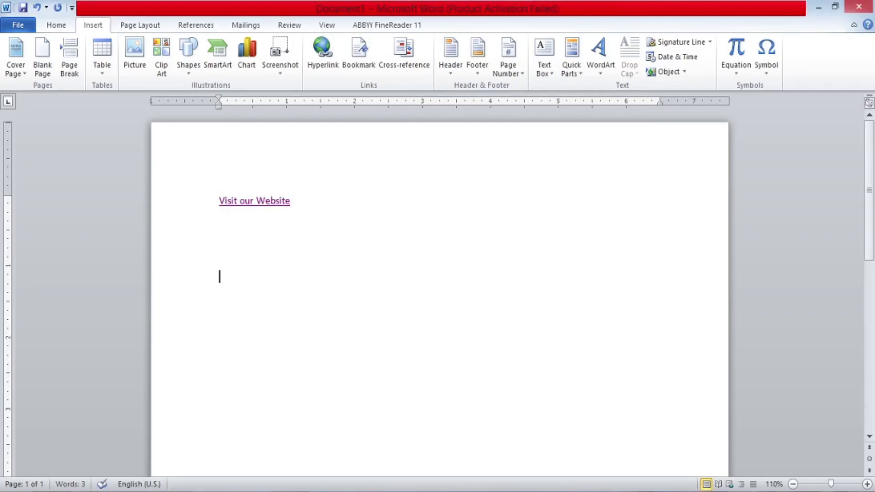
text(website)
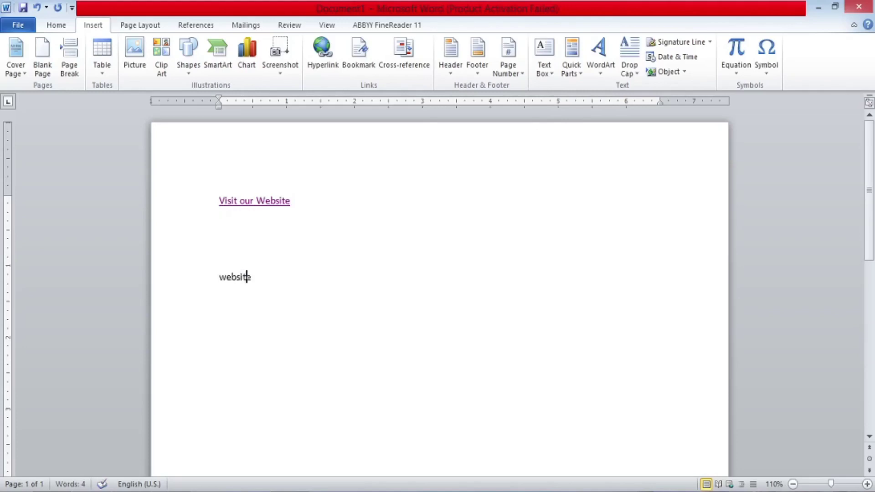
key(shift+Left)
key(shift+Left)
key(shift+Left)
key(shift+Left)
key(shift+Left)
key(shift+Left)
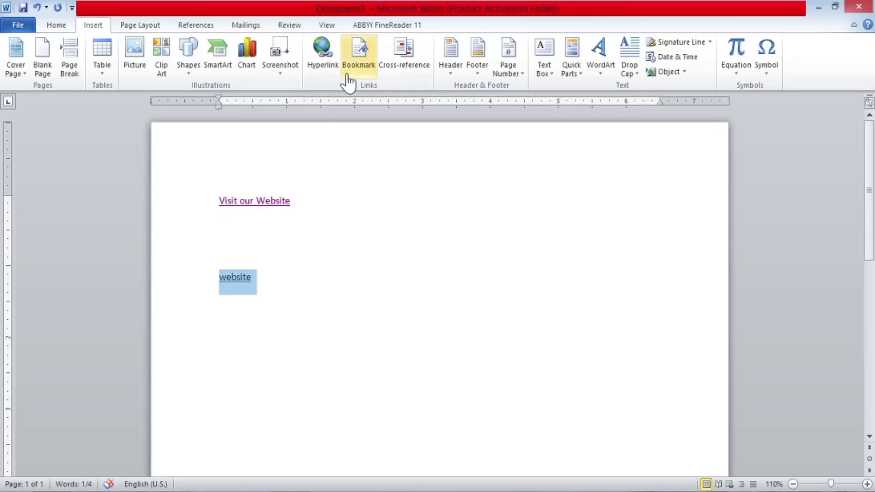
click(322, 53)
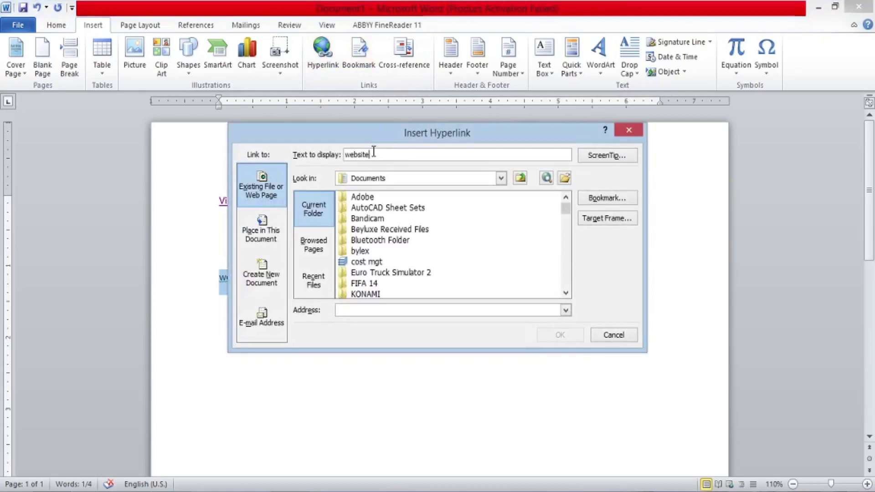
click(360, 310)
text(https://www.keralatourism.org/)
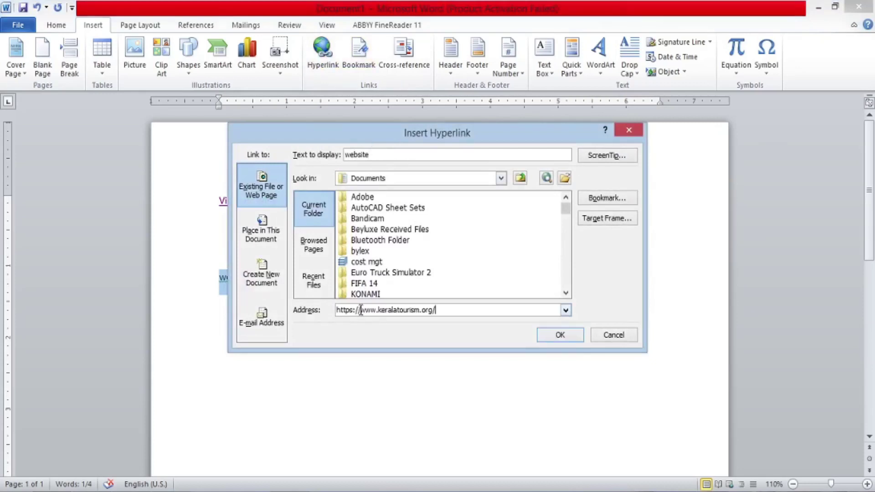
click(561, 336)
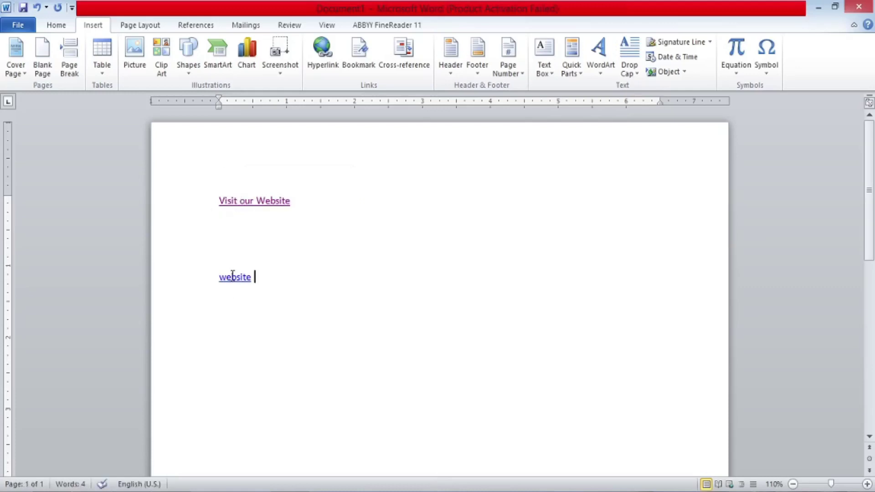
mouse_move(234, 277)
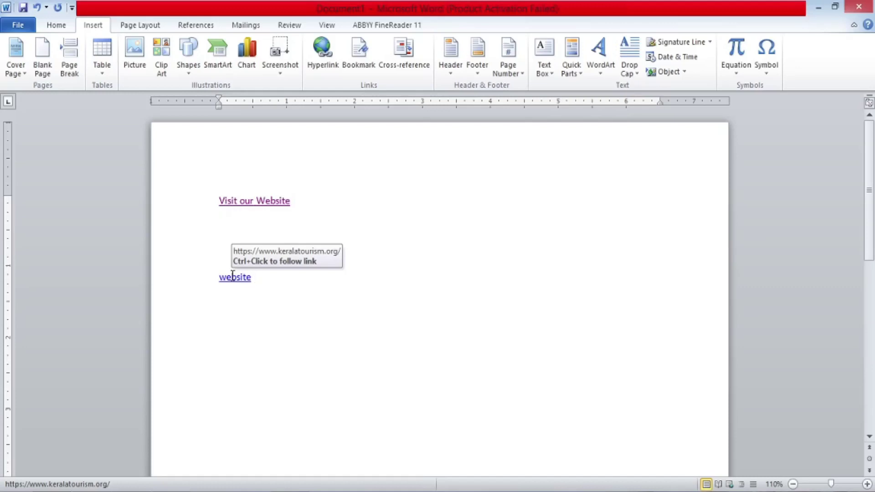
Type 'email' on a new line, trying the e-mail address link option before cancelling.
key(Return)
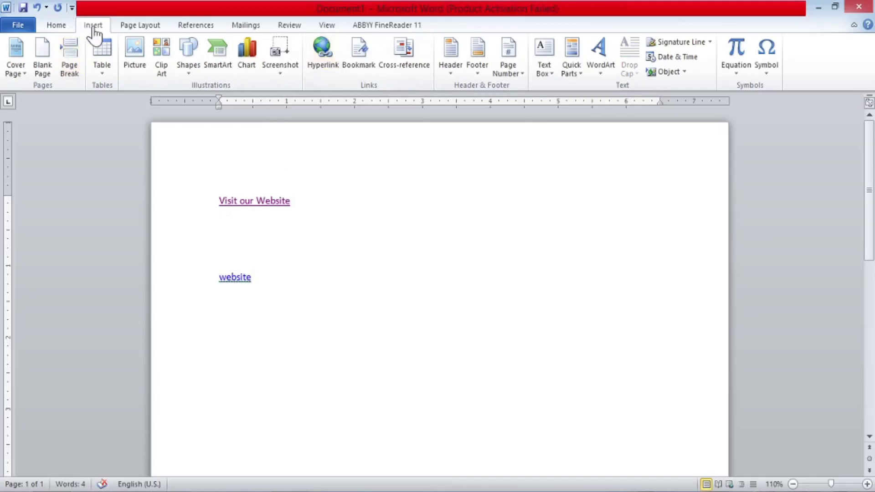
text(email)
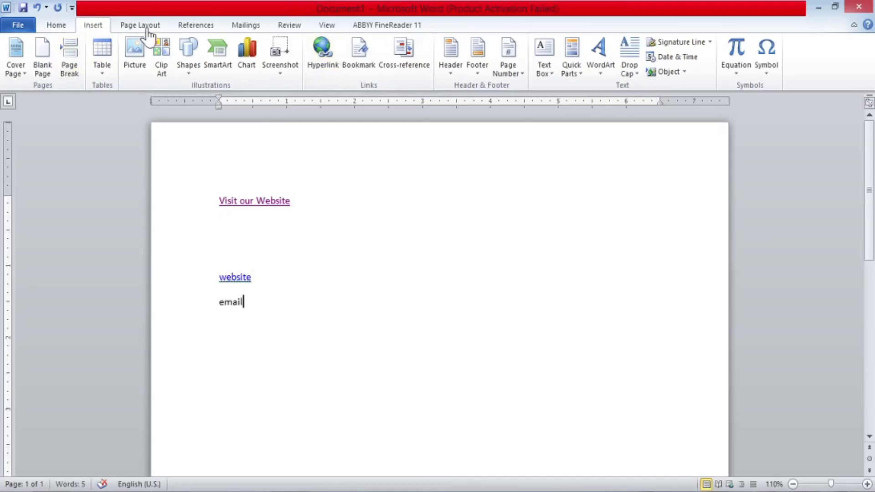
click(317, 51)
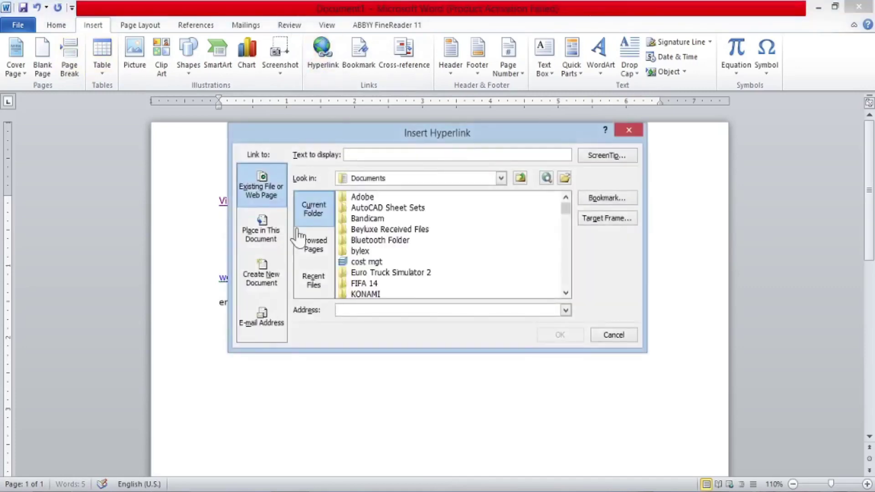
click(270, 326)
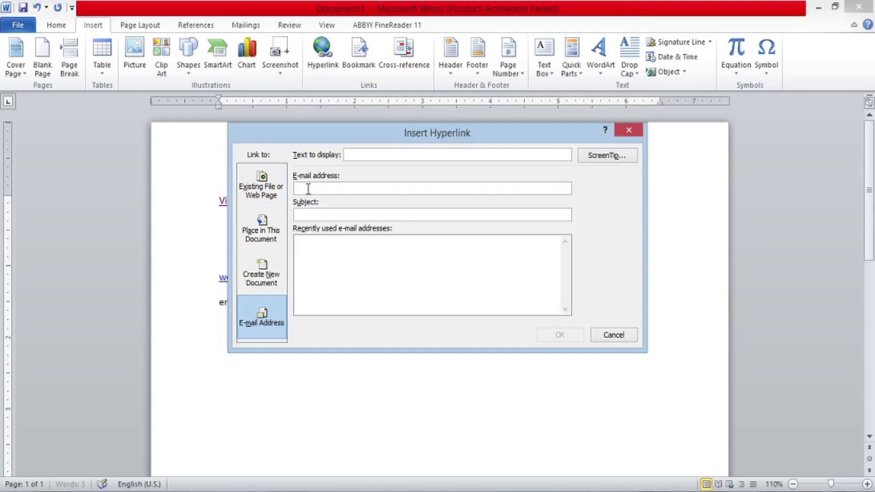
click(628, 130)
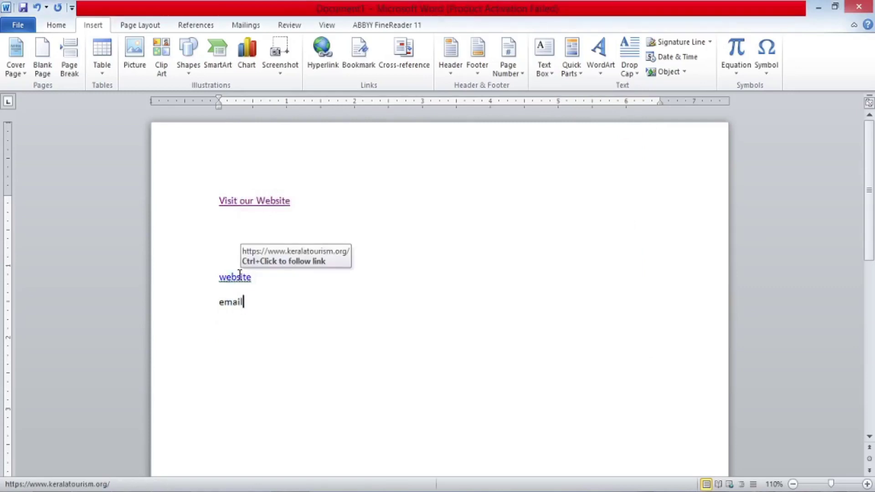
Insert a hyperlink to the file 3 CHAPTERS.docx from the Documents folder.
click(322, 59)
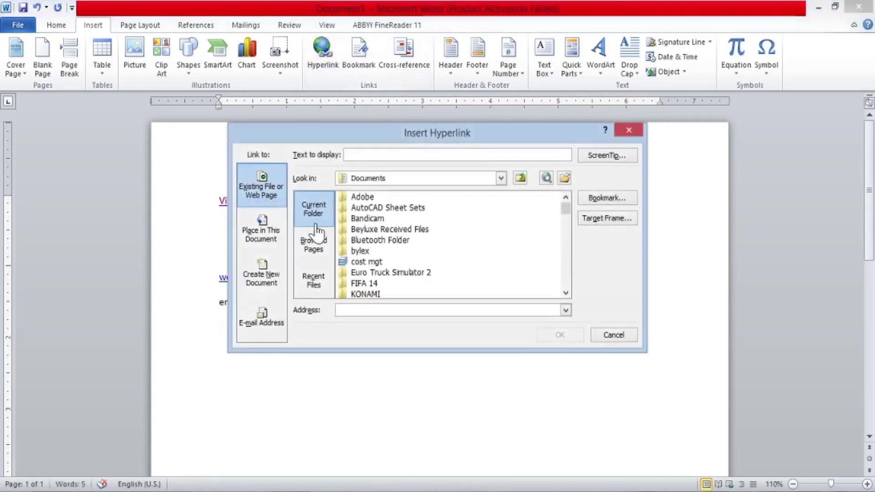
click(565, 294)
double_click(565, 294)
double_click(566, 294)
double_click(565, 294)
double_click(565, 294)
double_click(565, 294)
double_click(565, 294)
click(565, 294)
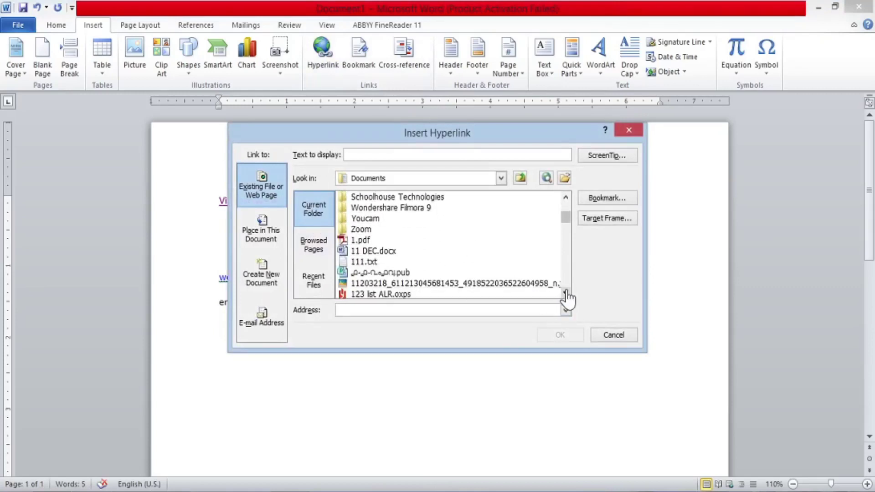
click(565, 295)
double_click(565, 294)
click(566, 294)
click(565, 295)
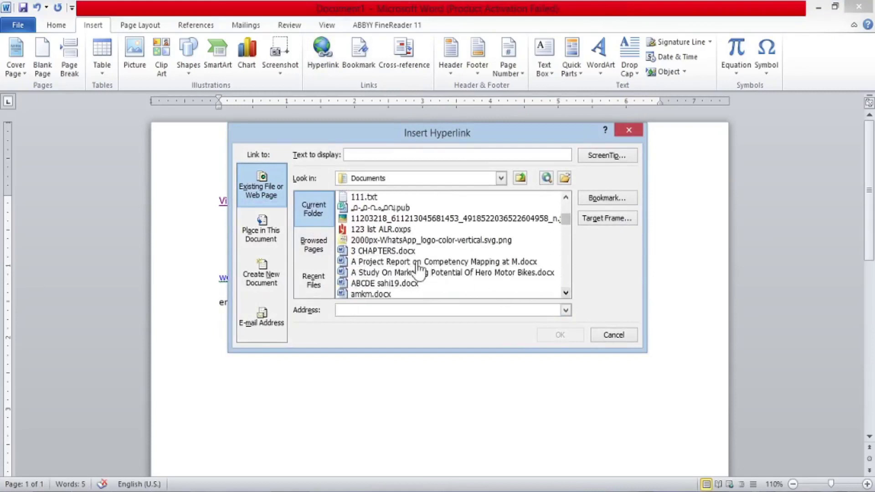
click(458, 251)
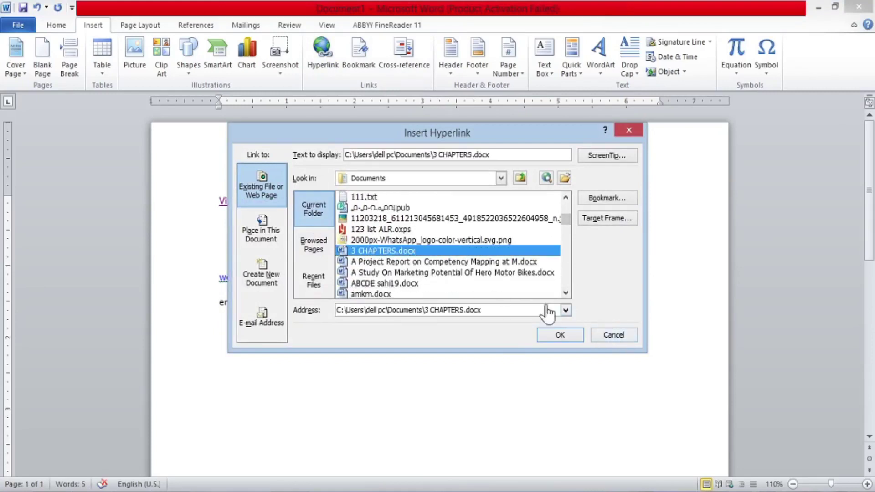
click(560, 335)
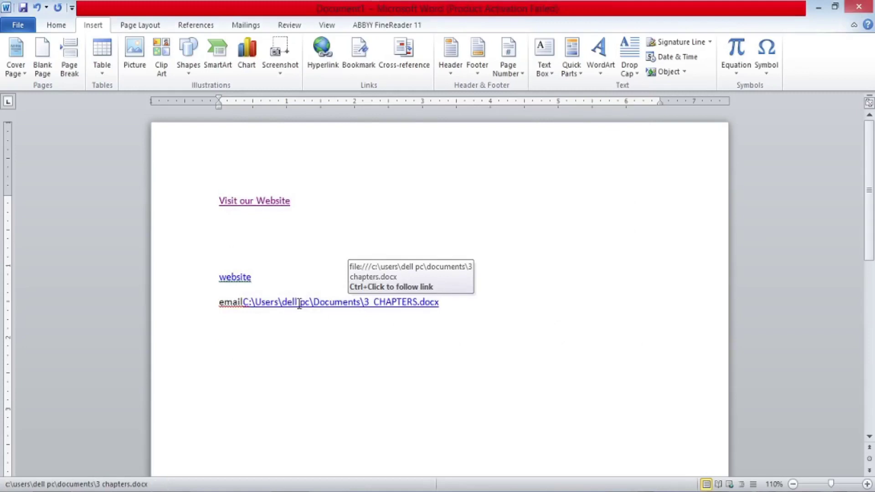
Open 3 CHAPTERS.docx through its hyperlink, allow the security notice, then return to Document1.
click(299, 305)
ctrl+click(299, 306)
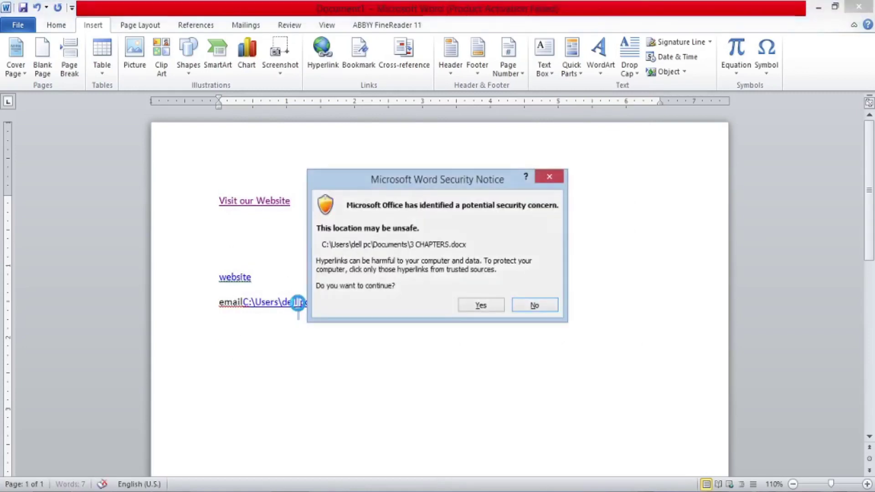
click(481, 306)
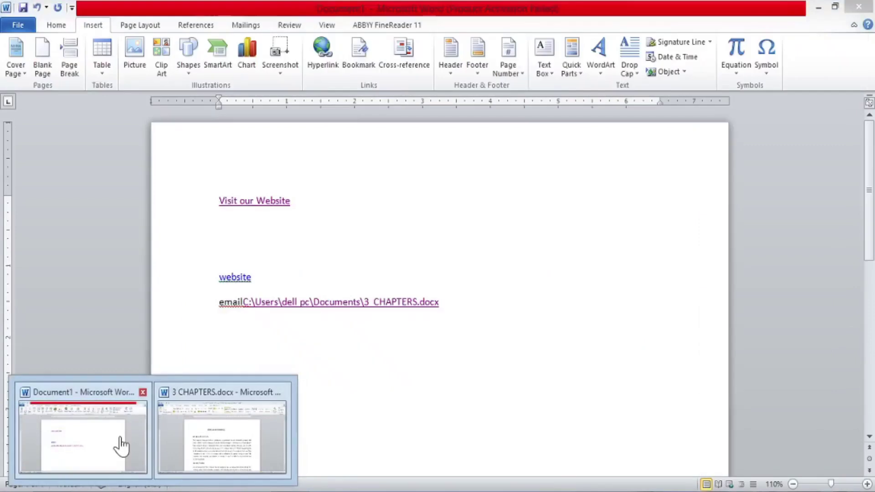
click(121, 446)
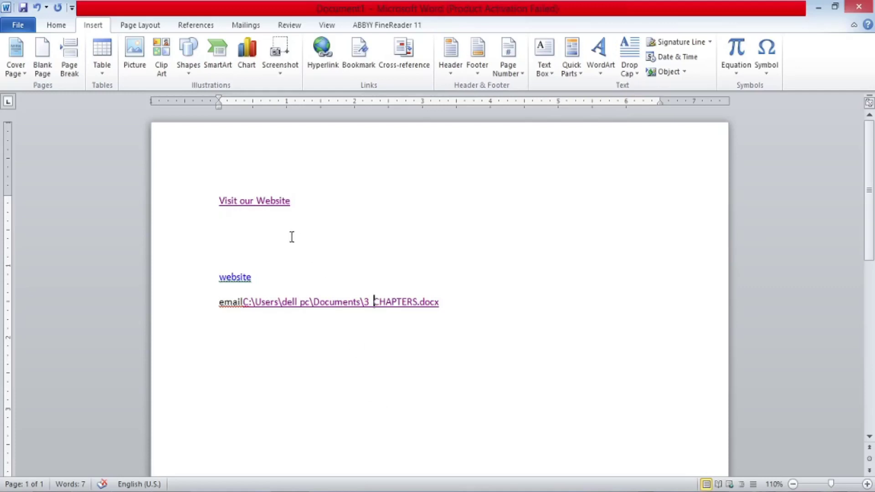
Remove the hyperlink from 'Visit our Website', leaving it as plain text.
right_click(261, 201)
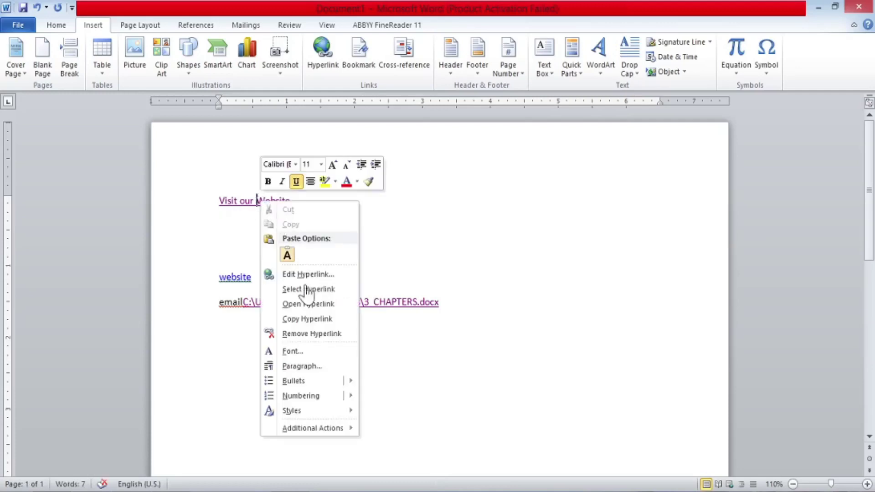
click(322, 341)
click(282, 245)
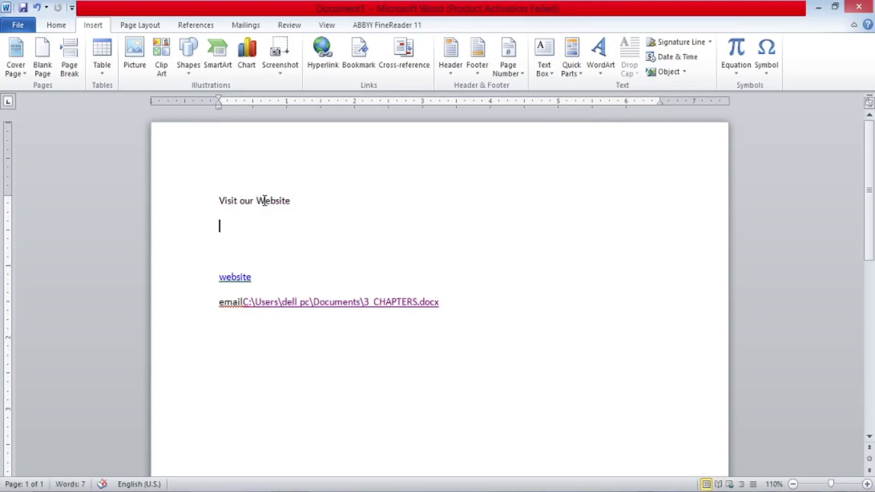
Delete all text in the document with Ctrl+A and Delete.
key(ctrl+a)
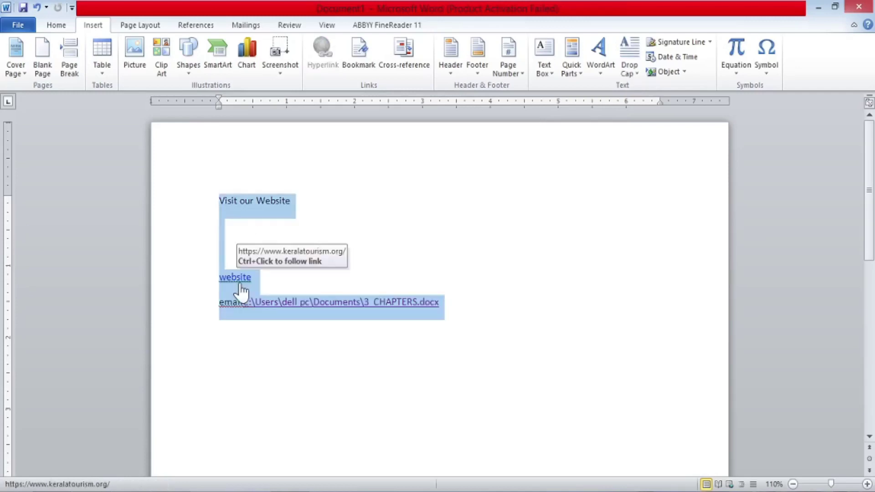
key(Delete)
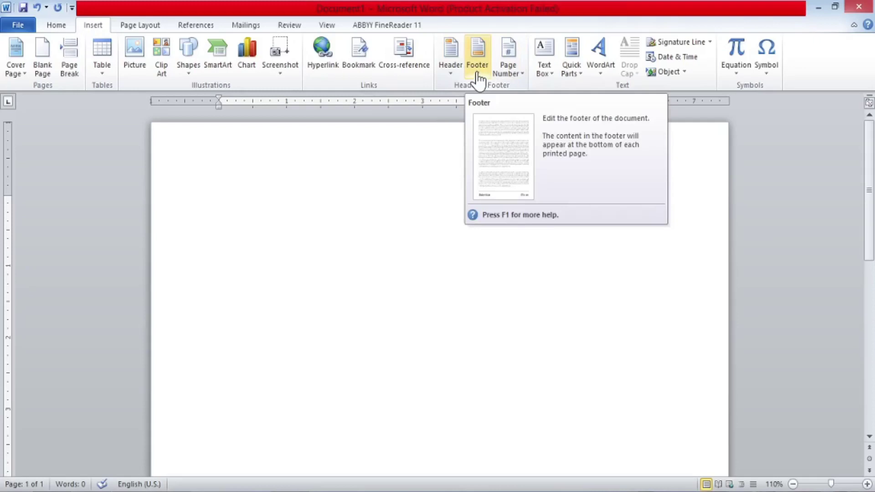
click(454, 68)
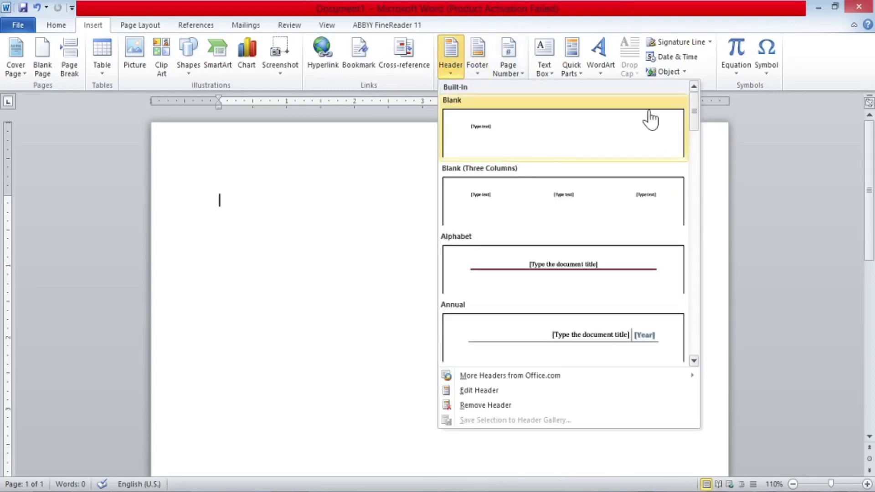
Insert the Alphabet header with the title 'Office Automation Tools'.
click(595, 278)
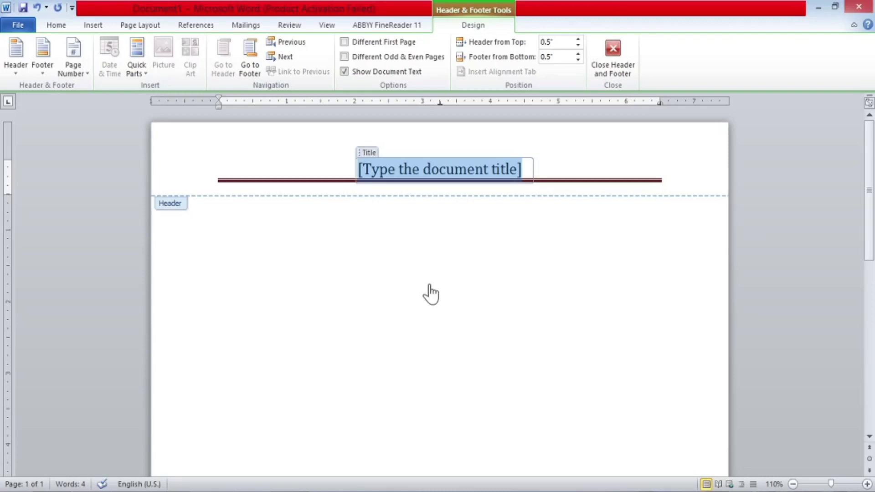
text(Off)
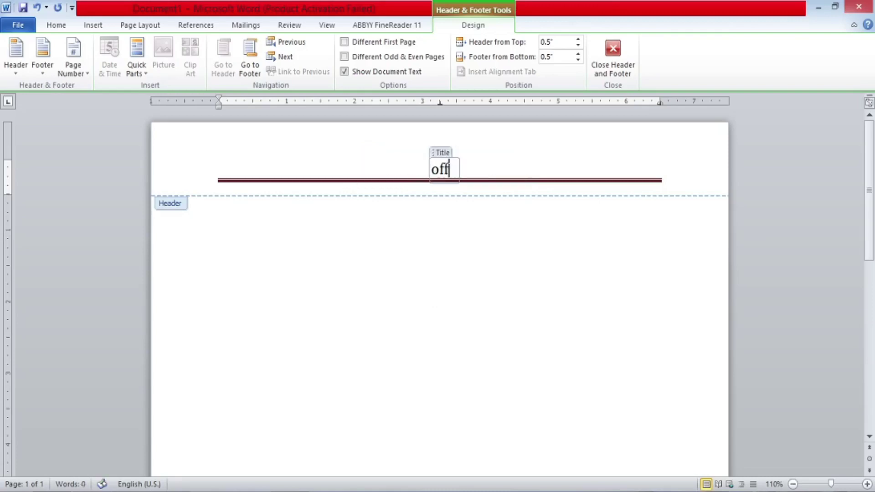
text(ice Automation Tools)
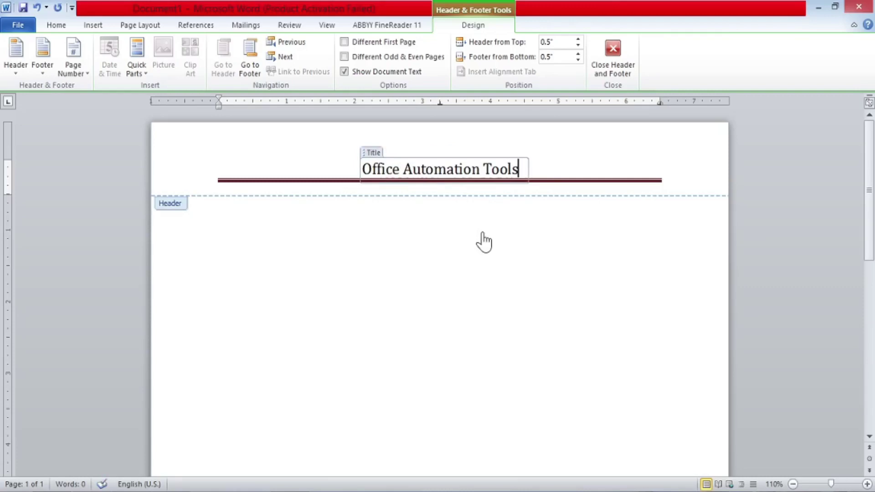
double_click(484, 241)
Browse the built-in header gallery and close it without choosing a design.
click(447, 291)
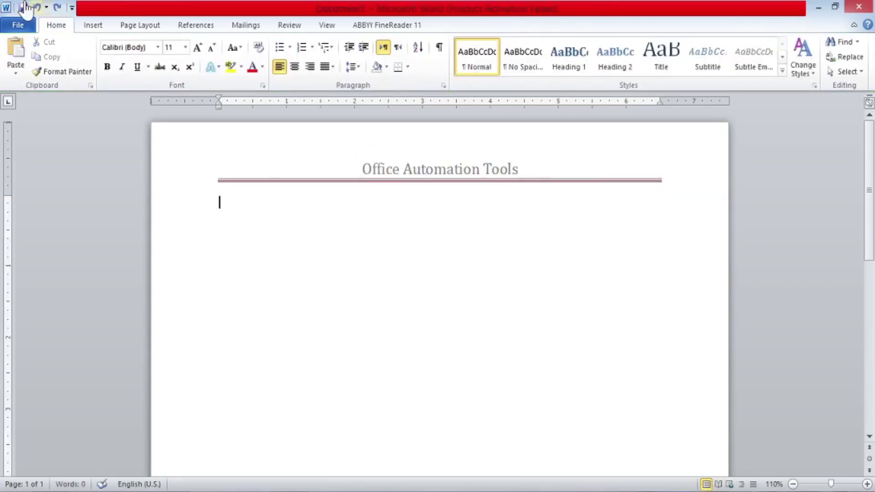
click(84, 30)
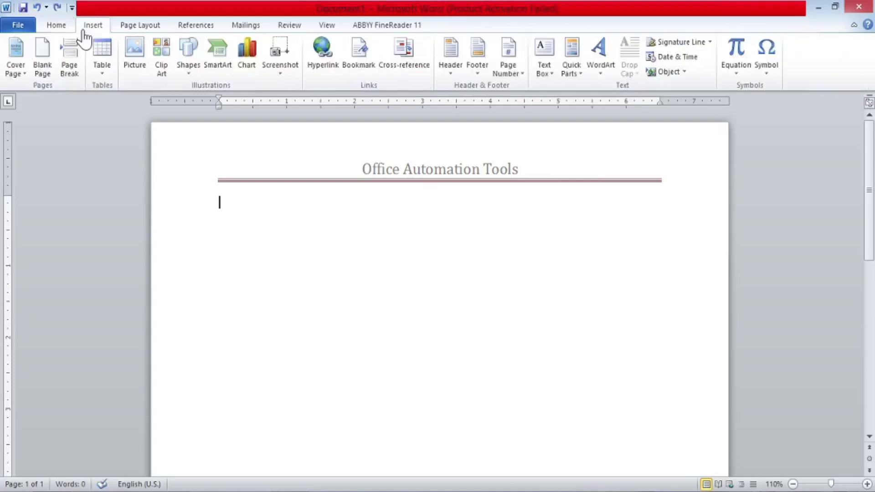
click(457, 73)
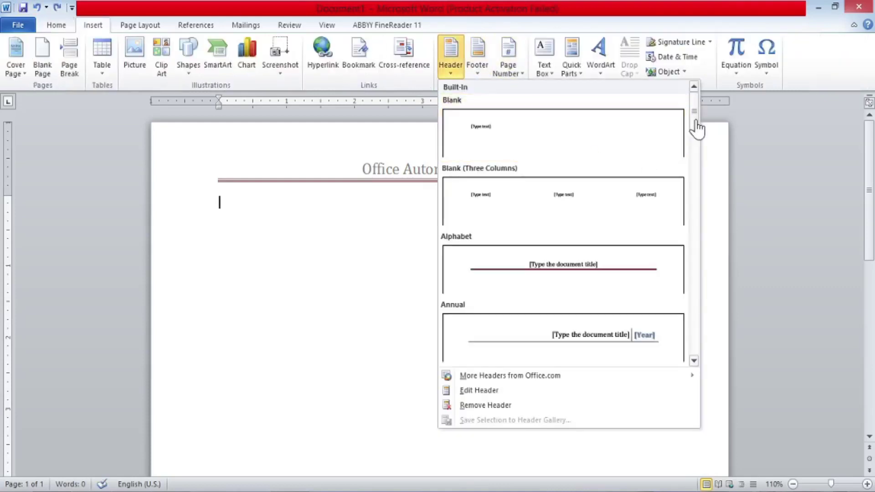
scroll(687, 189, down, 3)
scroll(688, 191, down, 6)
scroll(681, 220, down, 3)
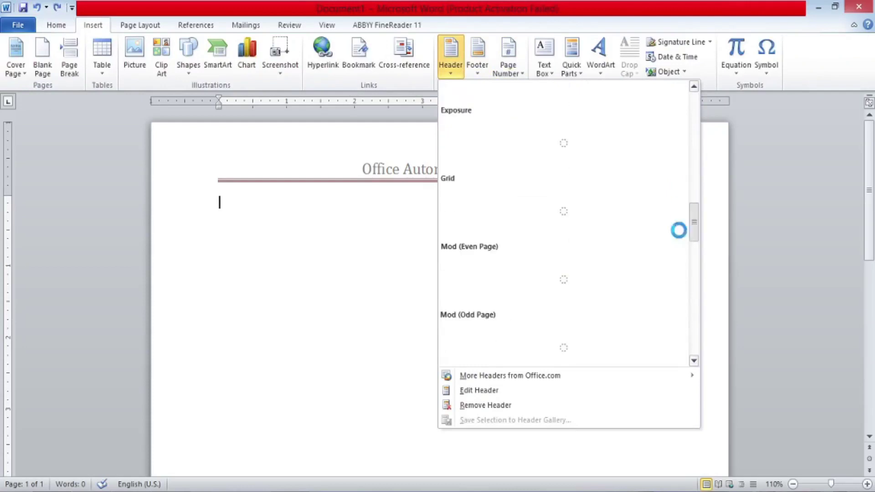
click(336, 287)
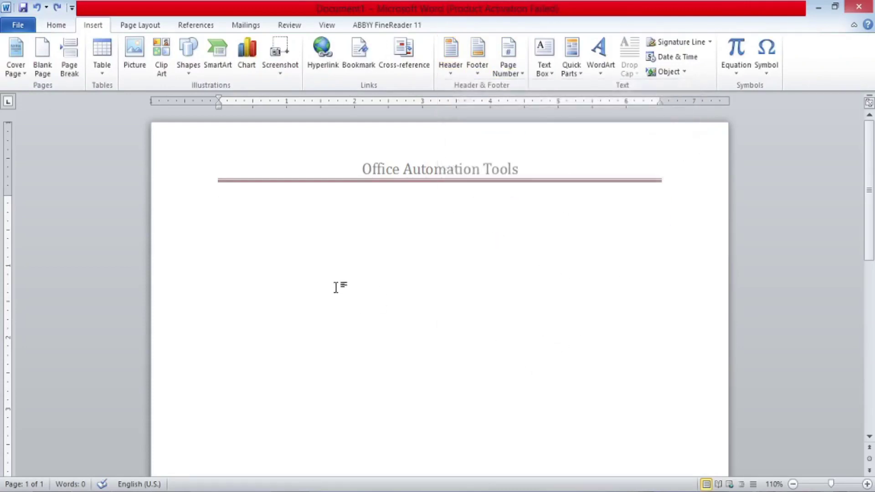
Scroll through both pages and zoom out to see the header repeated on page 2.
drag(870, 186, 811, 370)
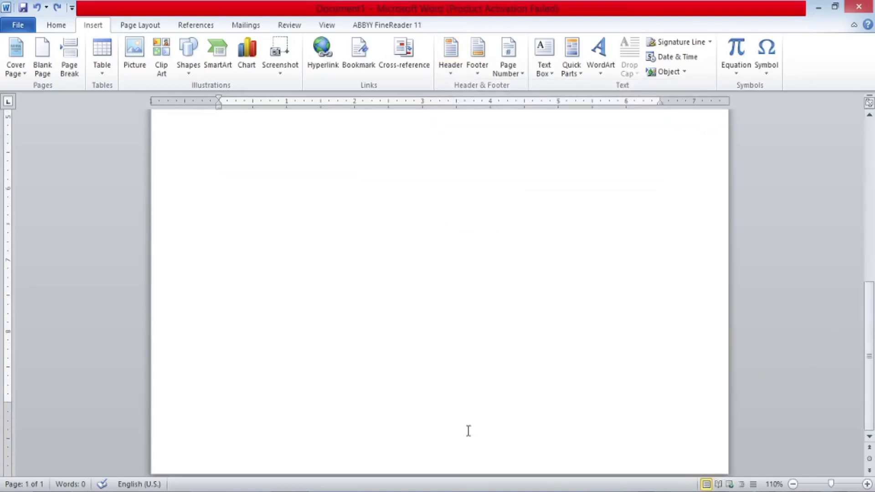
scroll(468, 430, up, 3)
scroll(468, 431, up, 3)
scroll(468, 430, down, 2)
scroll(468, 431, down, 3)
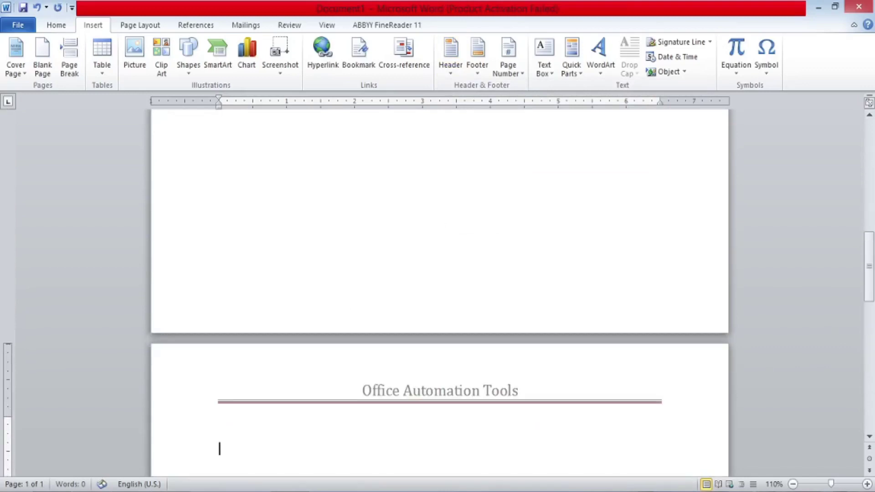
click(793, 484)
click(792, 484)
click(792, 484)
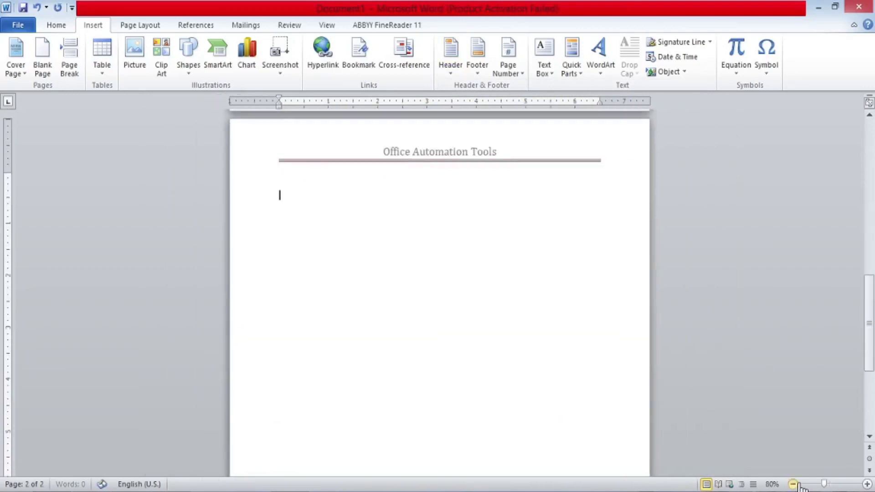
click(792, 484)
click(793, 483)
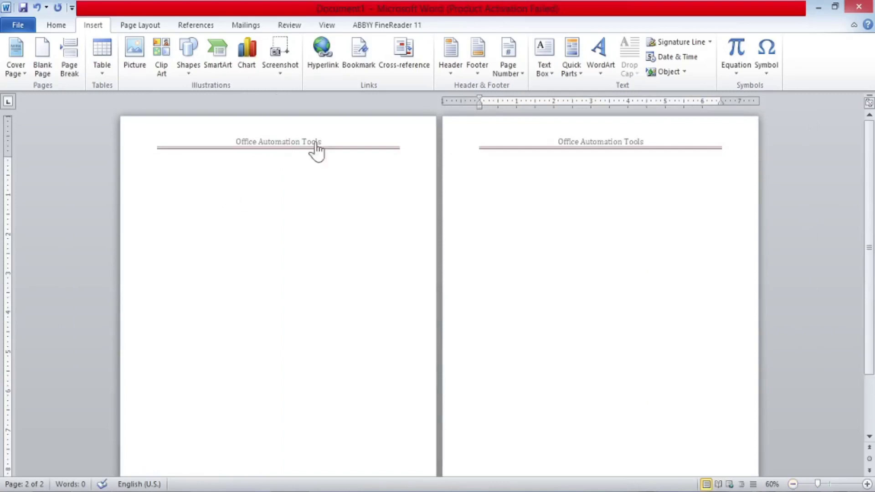
Insert the built-in Alphabet footer design from the Footer gallery, starting on page 1.
click(220, 414)
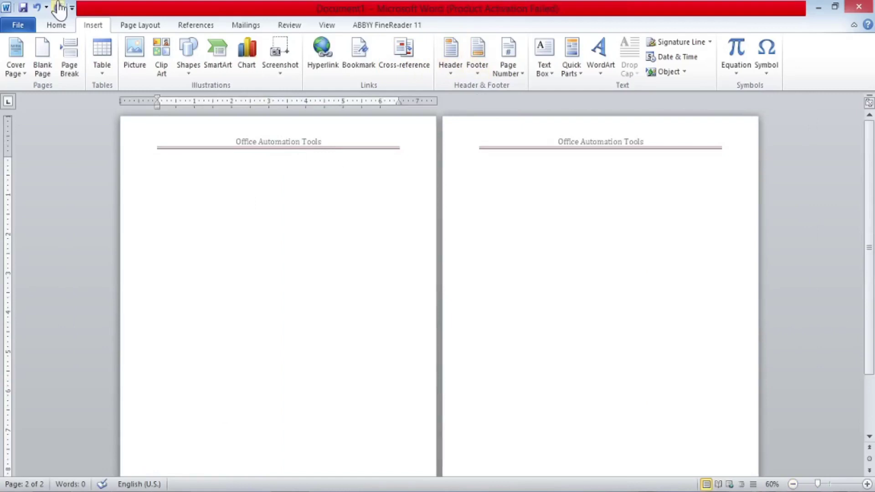
click(478, 66)
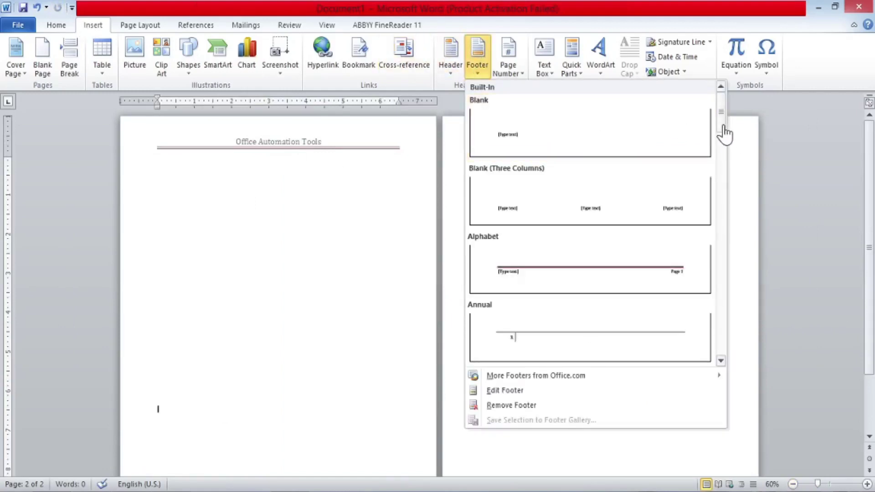
scroll(724, 135, down, 1)
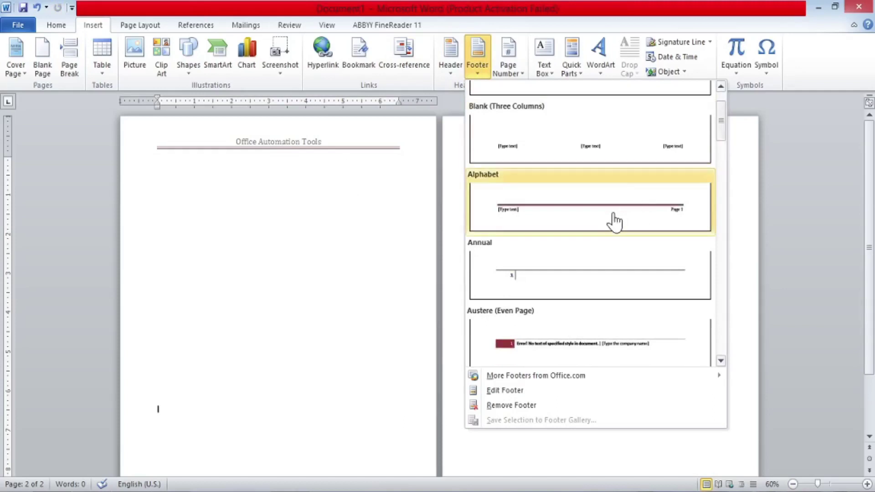
click(614, 221)
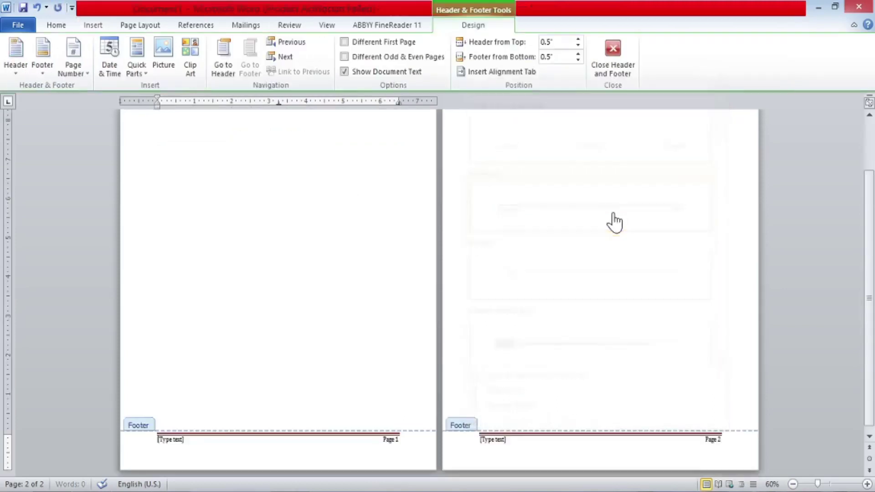
Select the footer's [Type text] placeholder, then close footer editing to return to the body.
click(172, 445)
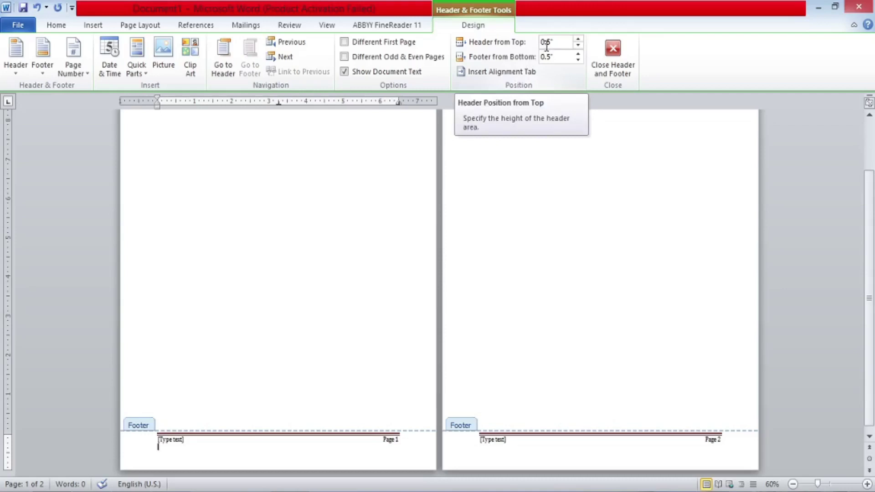
double_click(255, 305)
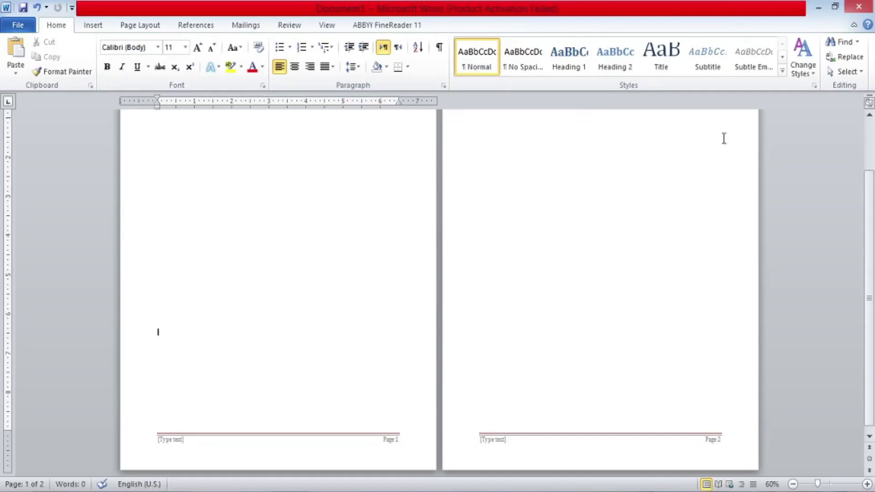
Scroll up page 1 and open its header for editing.
drag(870, 193, 870, 137)
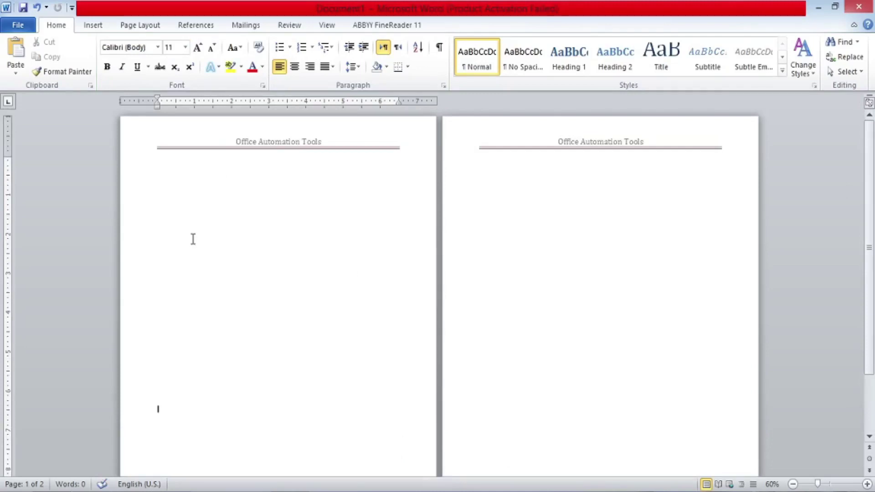
click(206, 215)
click(183, 201)
double_click(239, 142)
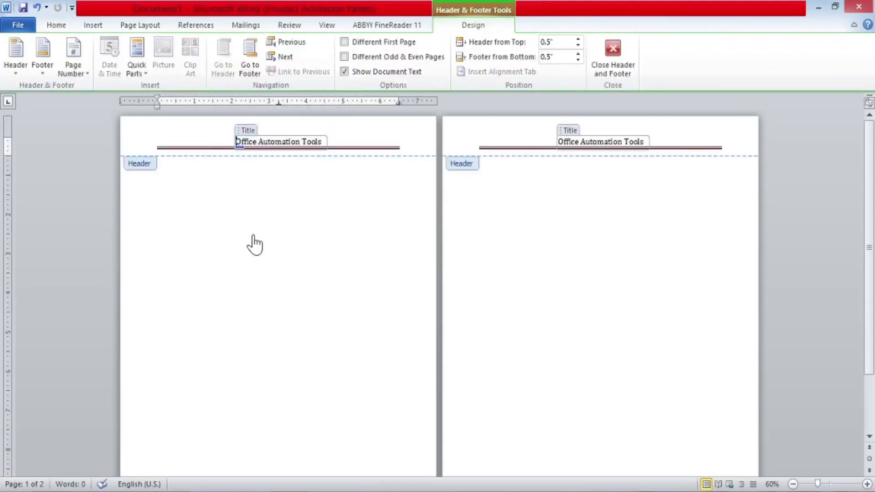
Re-enter the page-1 footer below [Type text], then return the caret to the top of page 2.
drag(865, 157, 846, 295)
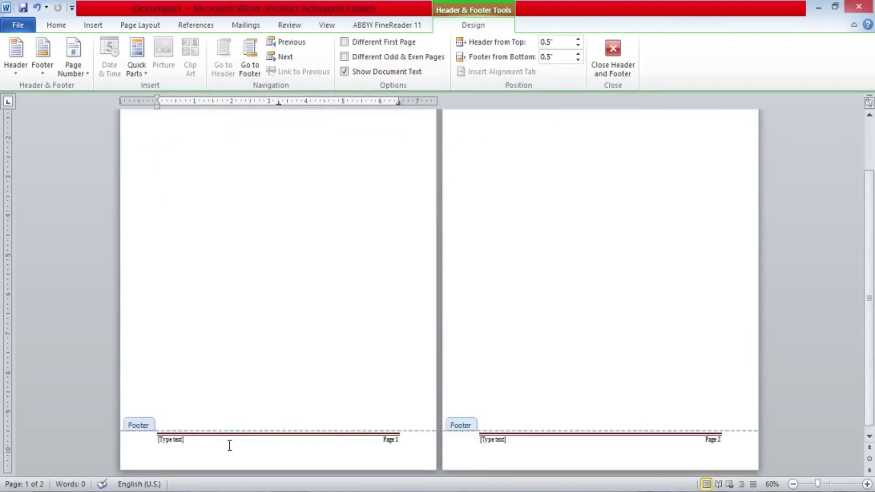
click(229, 448)
double_click(250, 400)
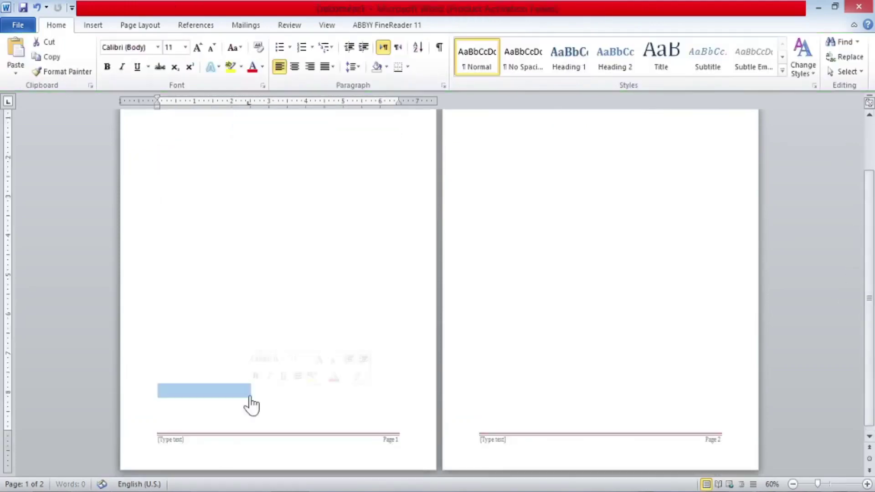
double_click(201, 454)
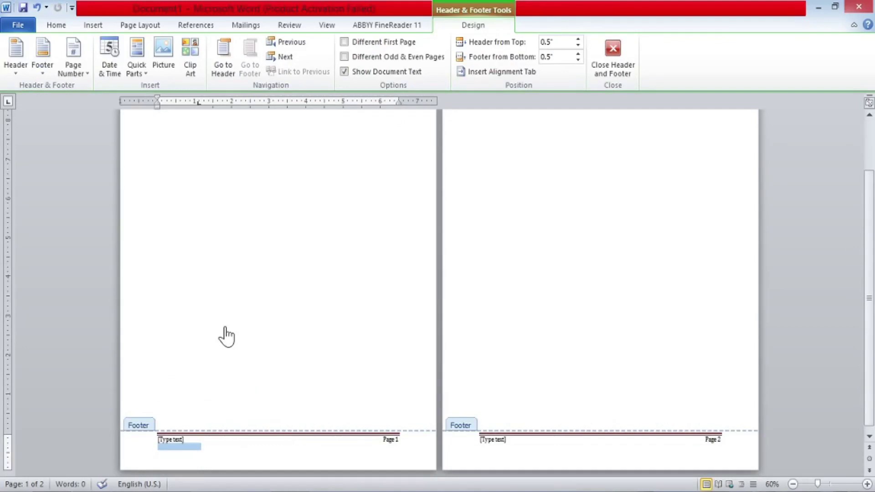
double_click(234, 284)
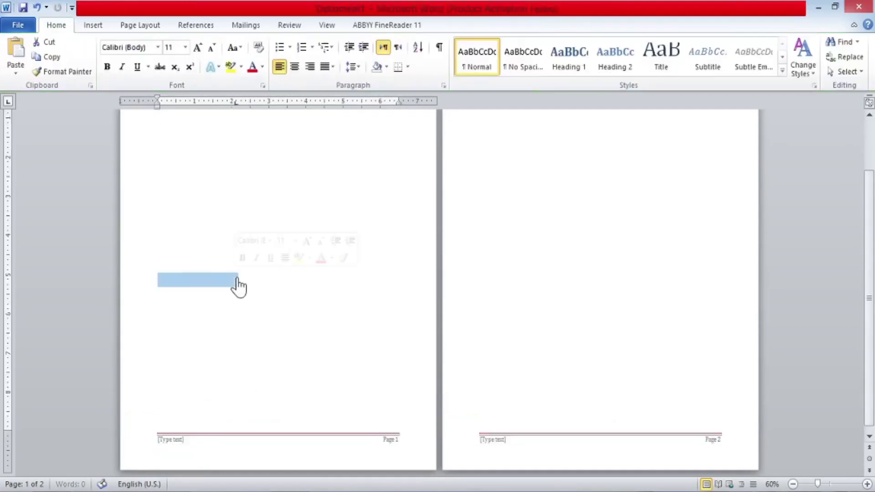
drag(867, 303, 867, 250)
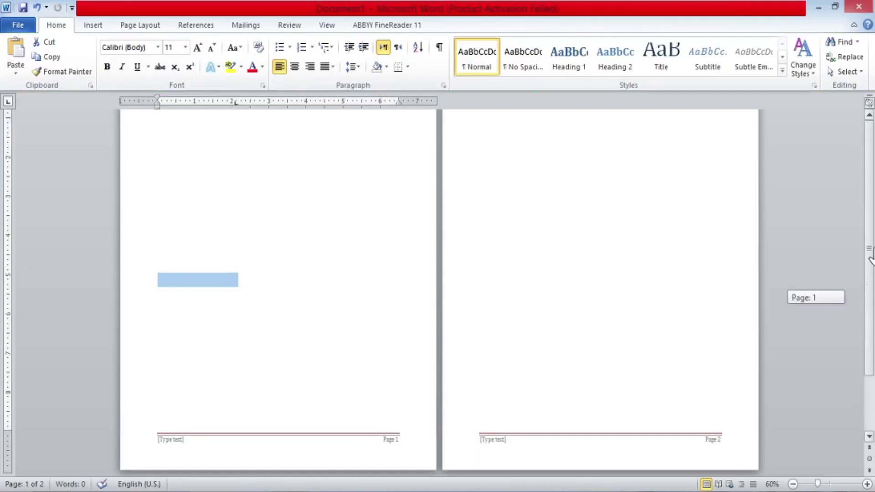
click(452, 352)
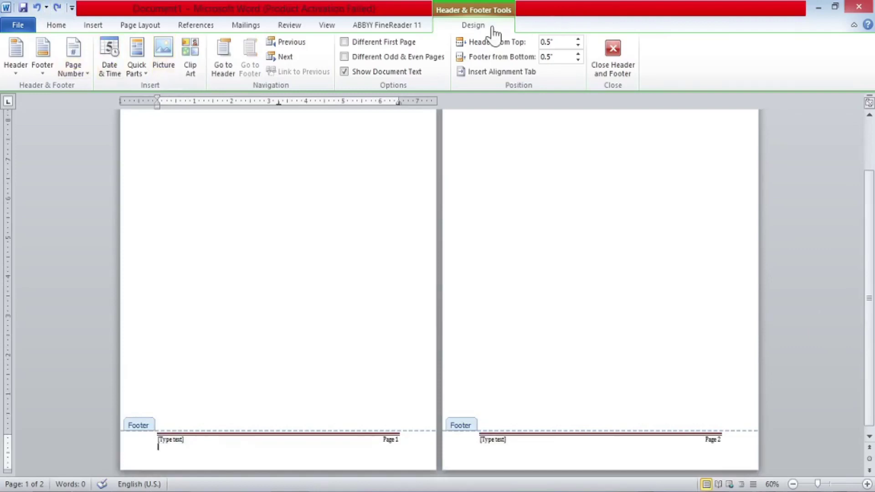
Insert the date in the 'Thursday, 26 November, 2020' format into the footer.
click(113, 69)
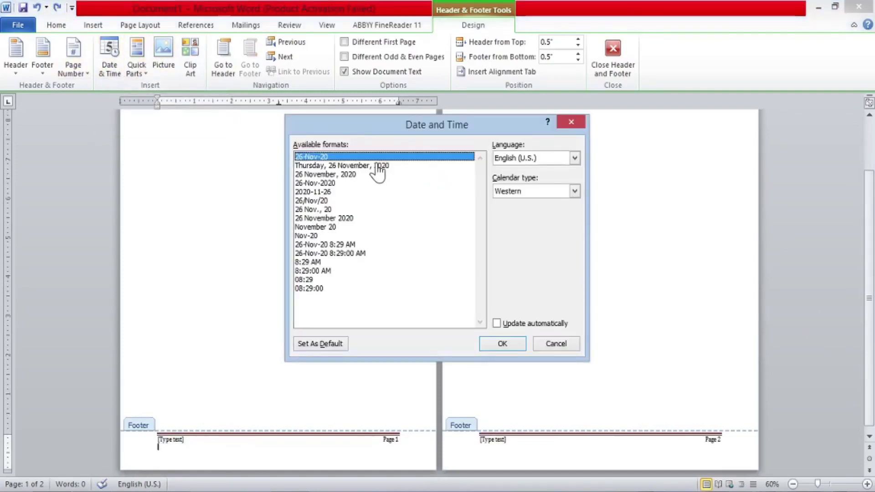
click(377, 166)
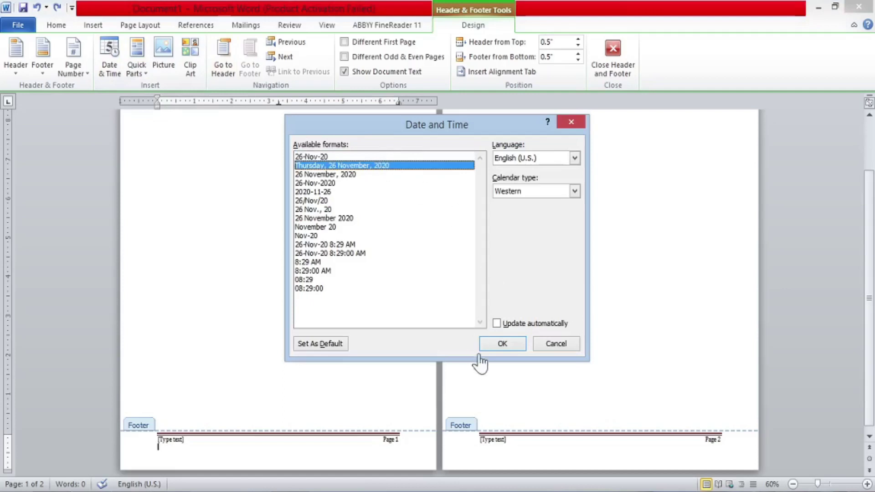
click(501, 345)
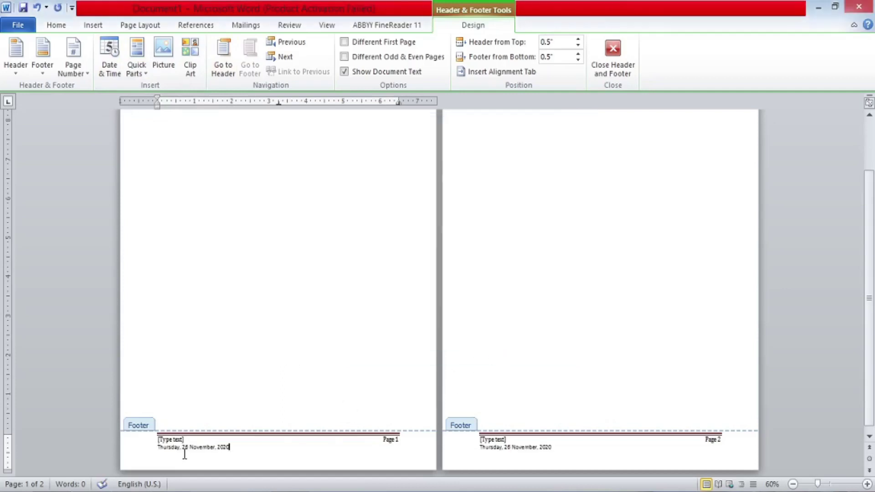